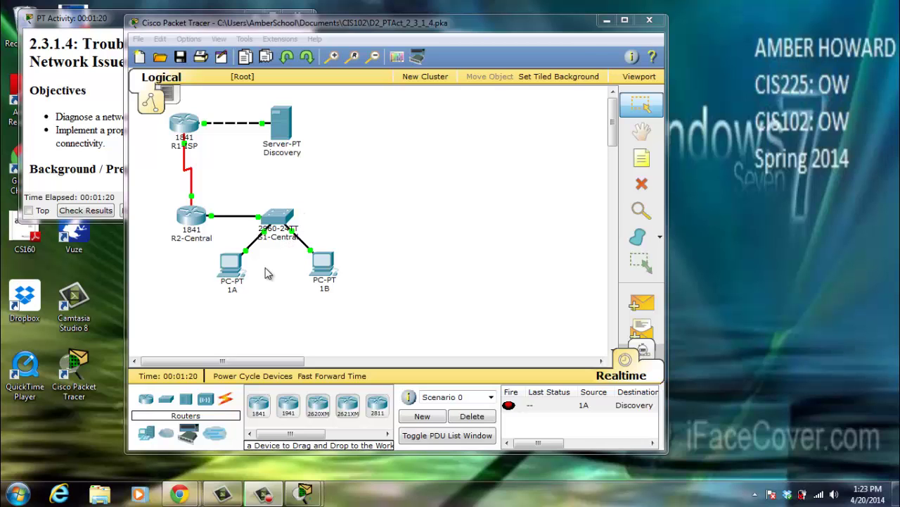
Ping 192.168.3.77 from PC 1A's command prompt, getting only 2 of 4 replies.
{"action": "left_click", "coordinate": [229, 272]}
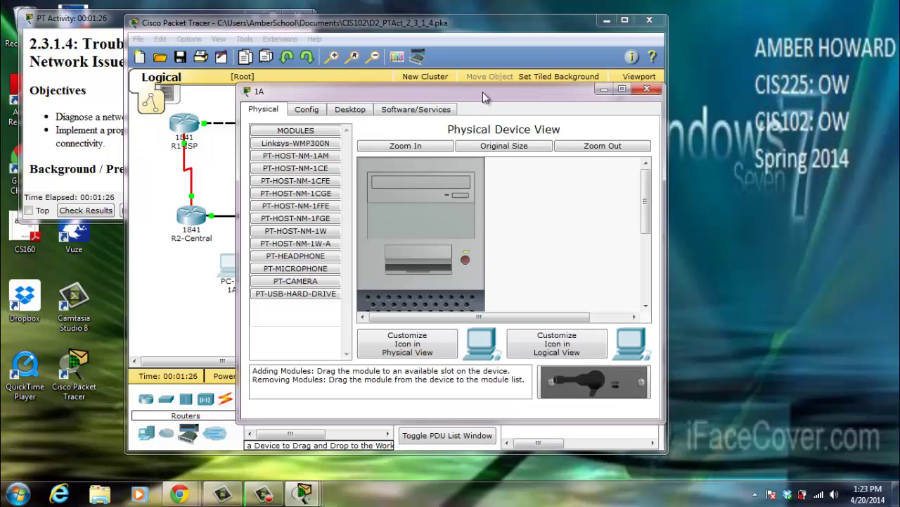
{"action": "left_click_drag", "start_coordinate": [483, 92], "coordinate": [525, 112]}
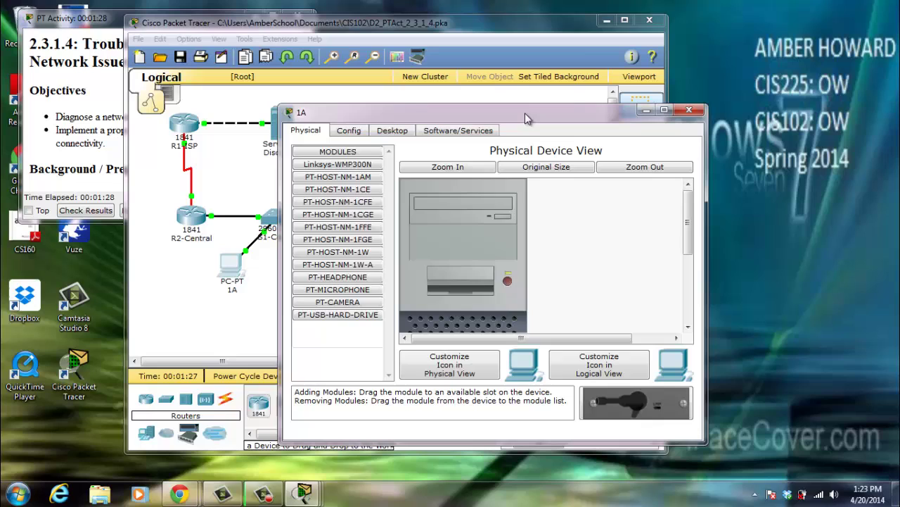
{"action": "left_click", "coordinate": [399, 131]}
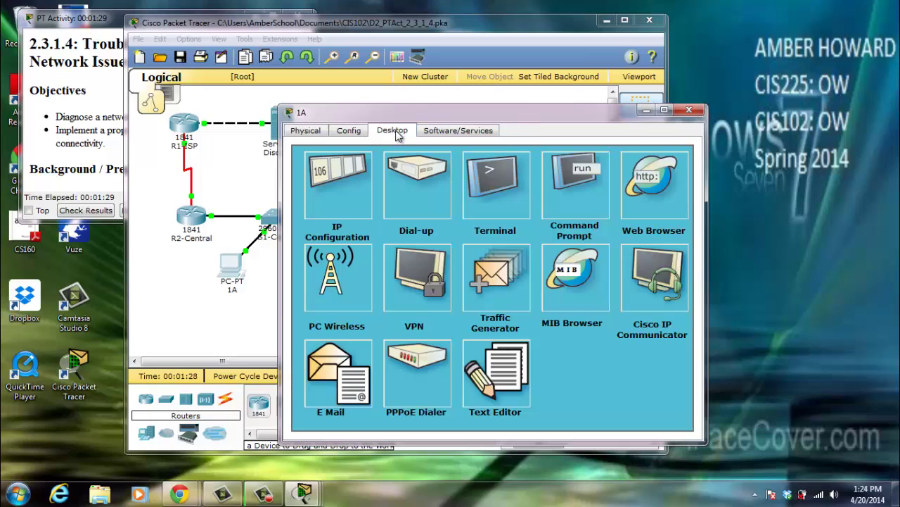
{"action": "left_click", "coordinate": [567, 180]}
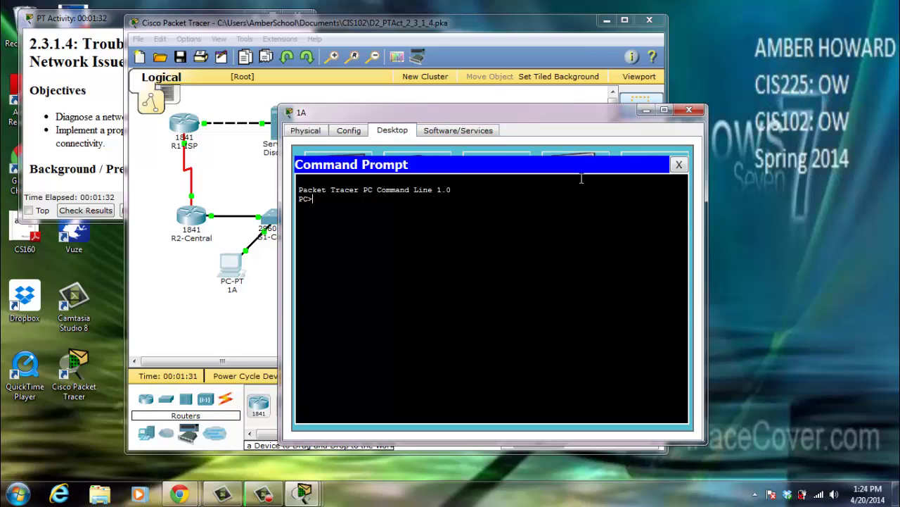
{"action": "type", "text": "p"}
{"action": "type", "text": "ing"}
{"action": "type", "text": " 192.1"}
{"action": "type", "text": "68.3."}
{"action": "type", "text": "77"}
{"action": "key", "text": "Return"}
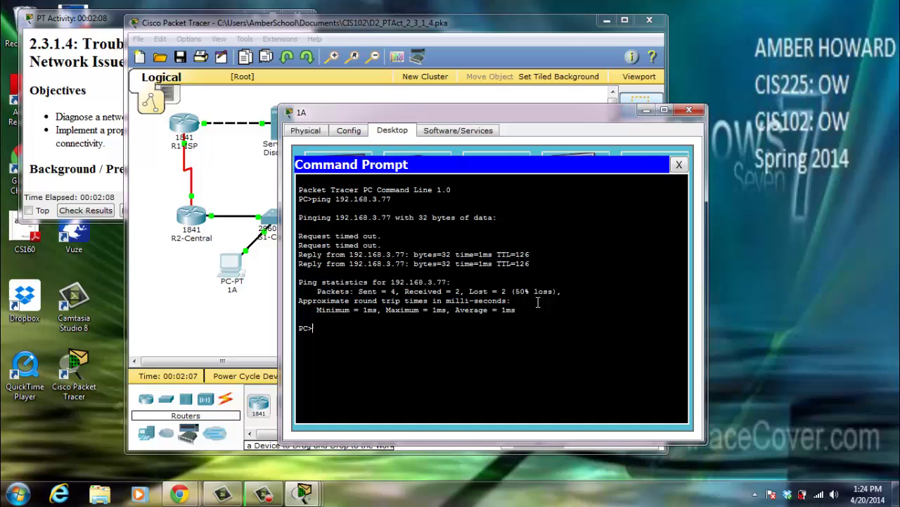
{"action": "left_click", "coordinate": [679, 166]}
Run ping 192.168.3.77 from PC 1B's command prompt, receiving all replies.
{"action": "left_click", "coordinate": [688, 111]}
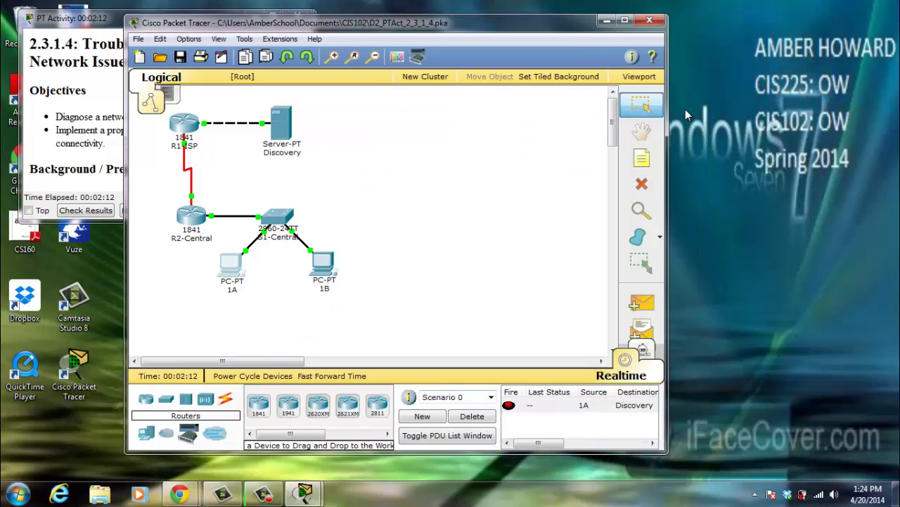
{"action": "left_click", "coordinate": [318, 267]}
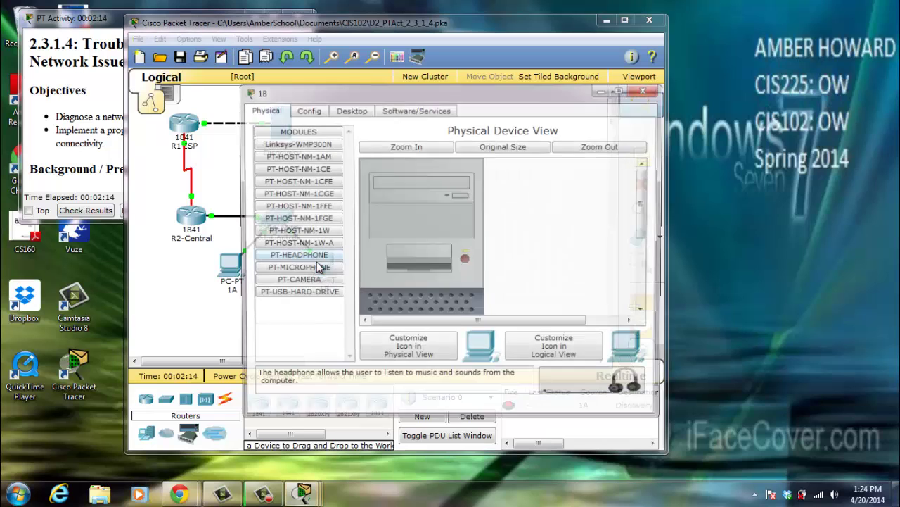
{"action": "left_click", "coordinate": [349, 113]}
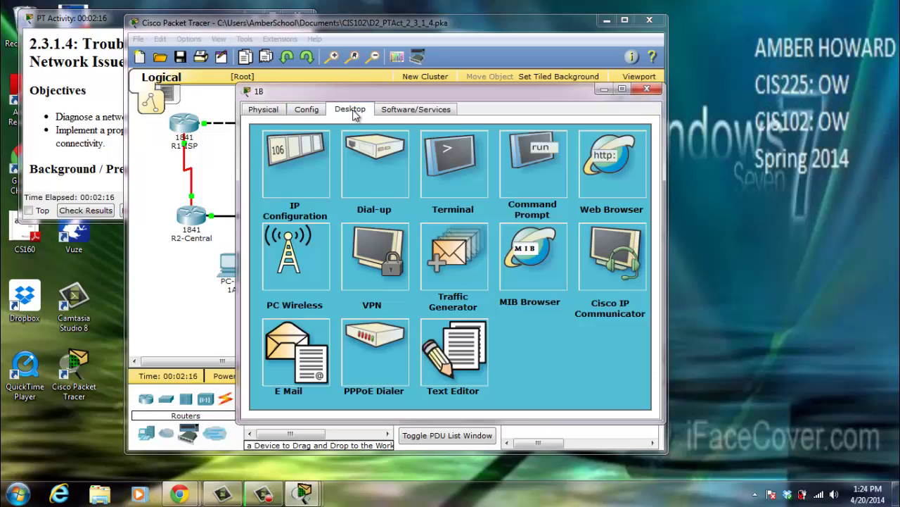
{"action": "left_click", "coordinate": [562, 176]}
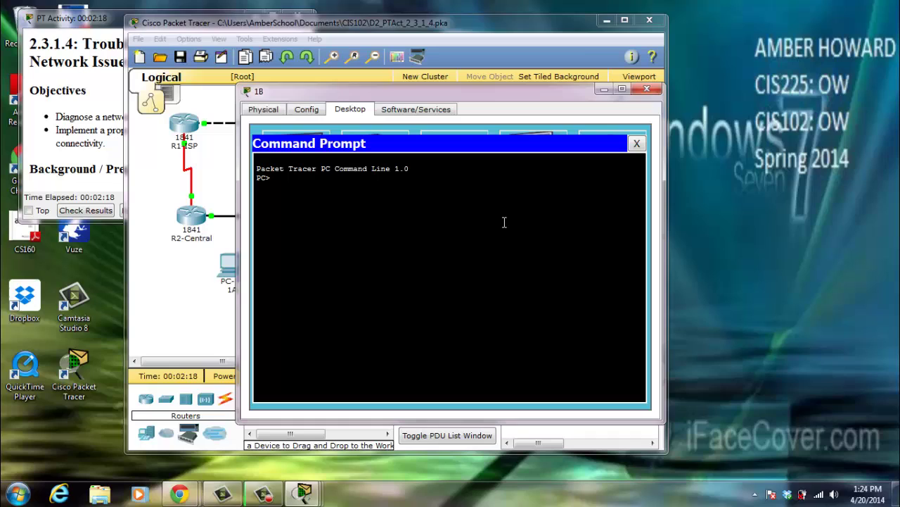
{"action": "type", "text": "ping "}
{"action": "type", "text": "1"}
{"action": "type", "text": "92.1"}
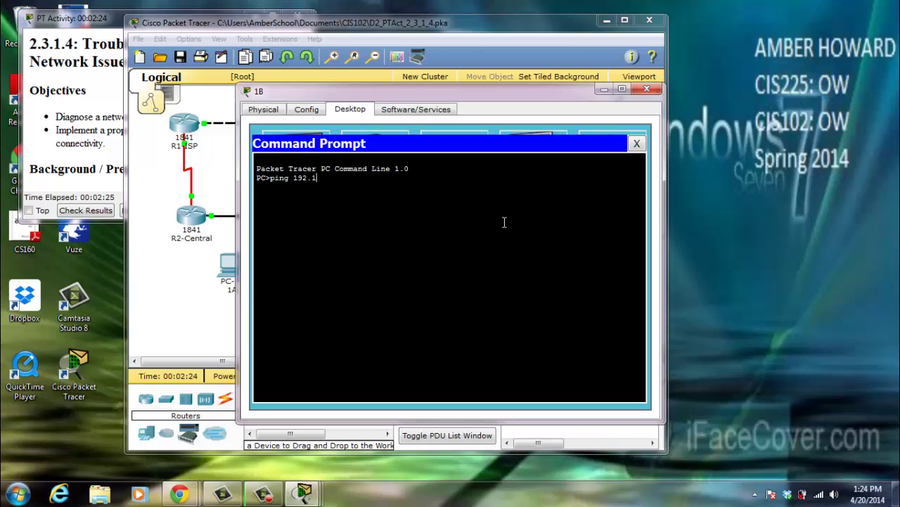
{"action": "type", "text": "68.3"}
{"action": "type", "text": ".77"}
{"action": "key", "text": "Return"}
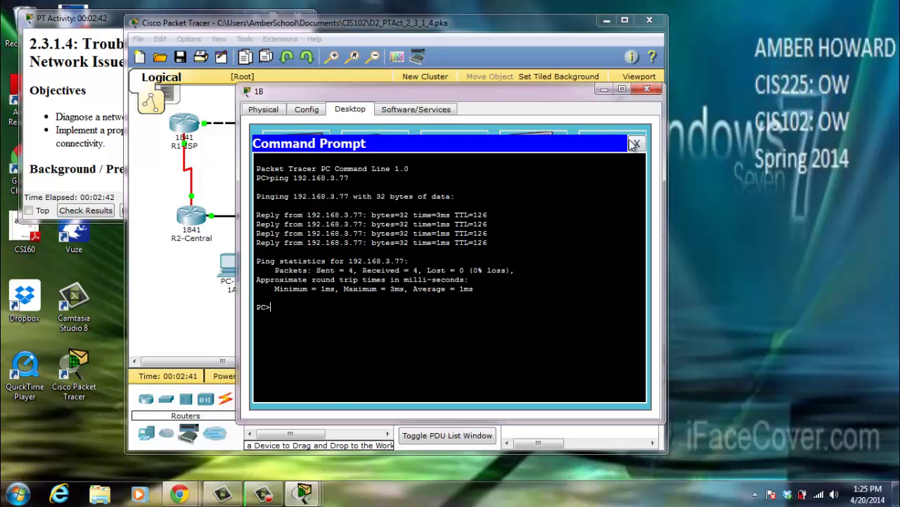
{"action": "left_click", "coordinate": [637, 144]}
{"action": "left_click", "coordinate": [647, 89]}
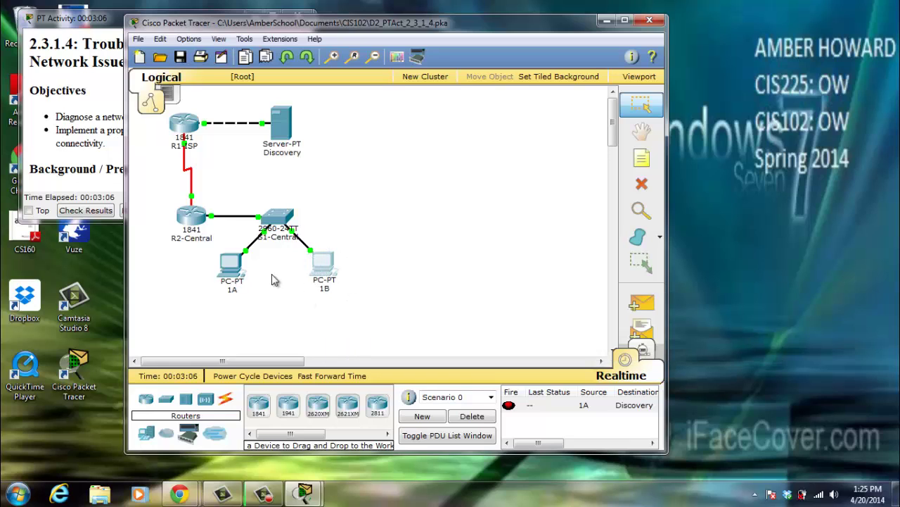
{"action": "mouse_move", "coordinate": [231, 269]}
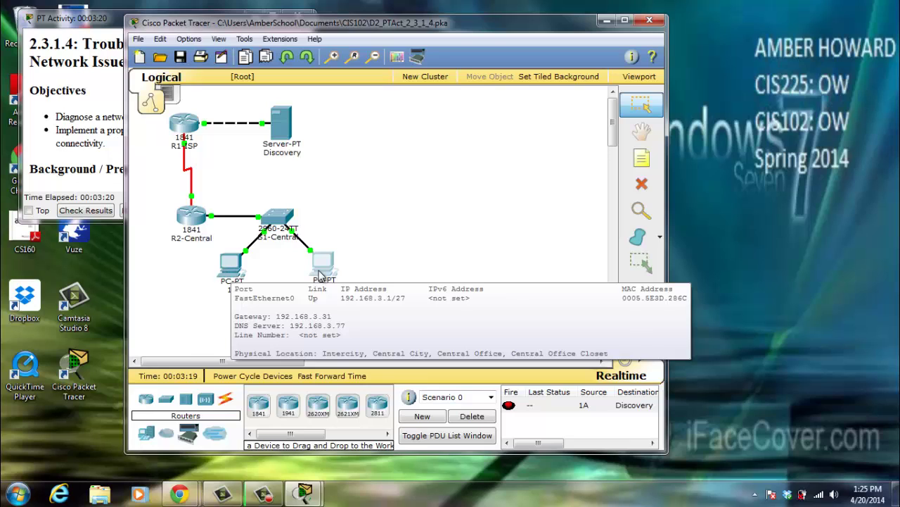
{"action": "mouse_move", "coordinate": [322, 266]}
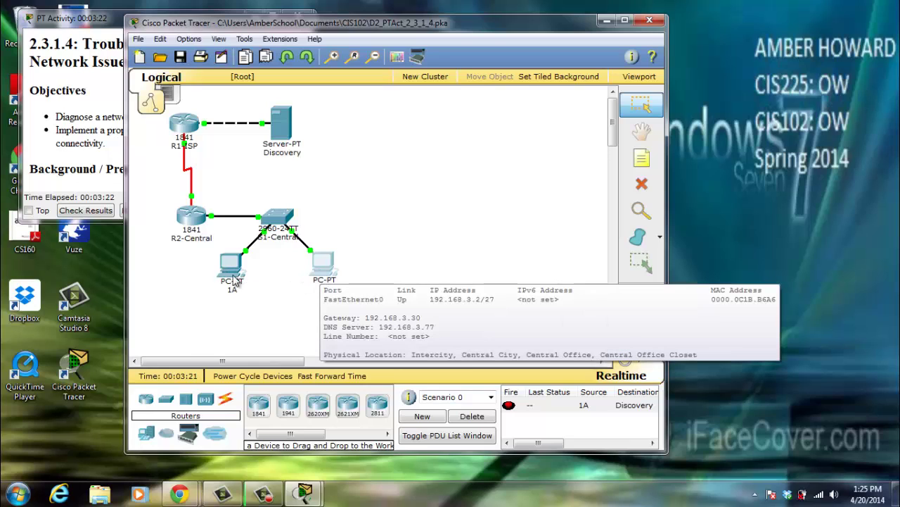
Edit PC 1A's Global Settings Gateway field from 192.168.3.31 to 192.168.3.30.
{"action": "left_click", "coordinate": [228, 277]}
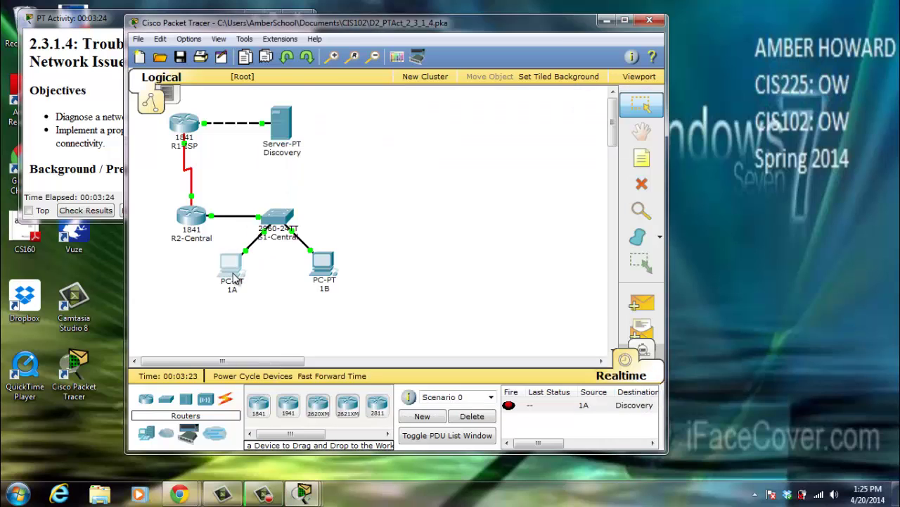
{"action": "left_click", "coordinate": [230, 278]}
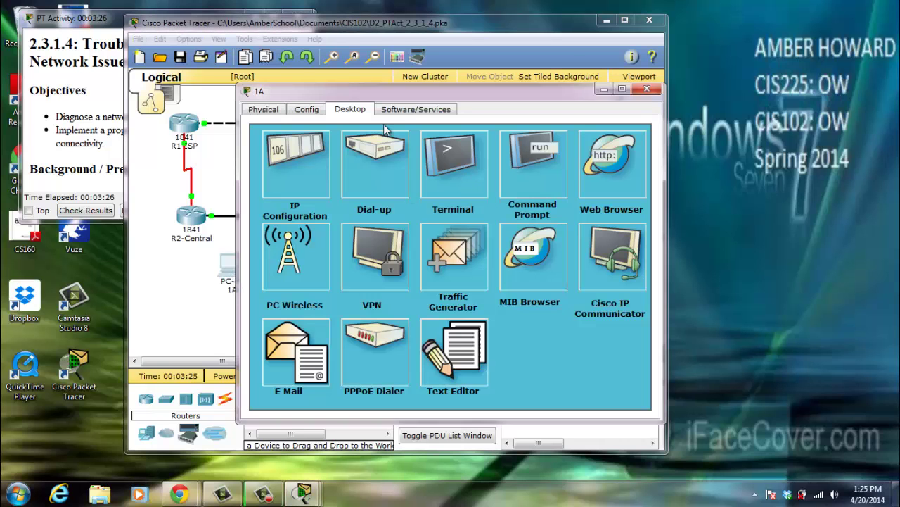
{"action": "left_click", "coordinate": [309, 111]}
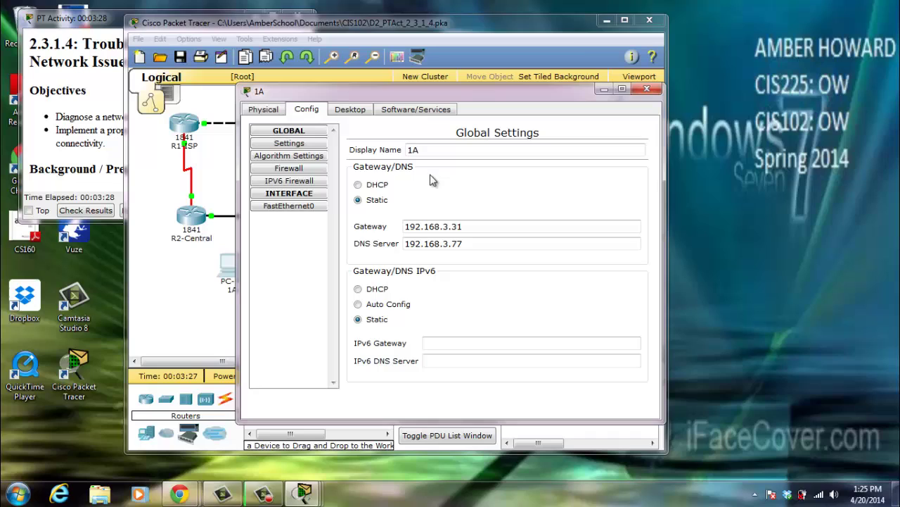
{"action": "left_click", "coordinate": [468, 225]}
{"action": "key", "text": "BackSpace"}
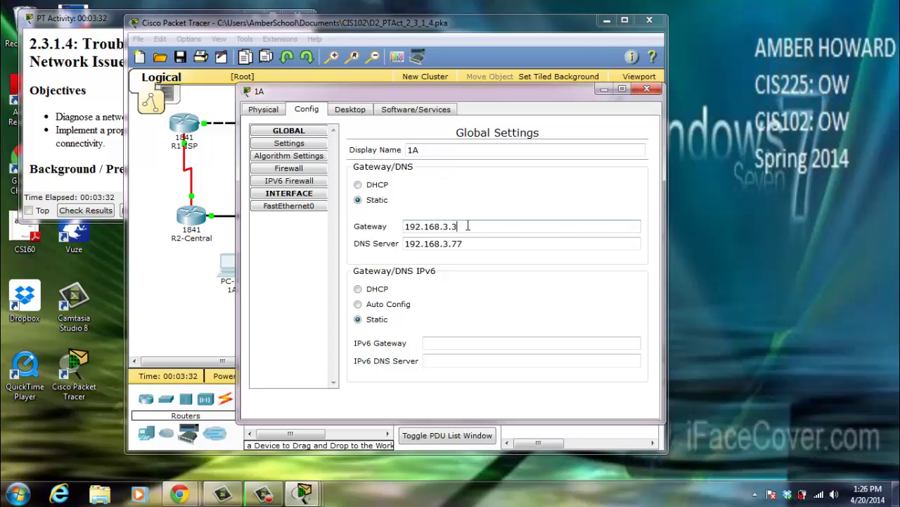
{"action": "type", "text": "0"}
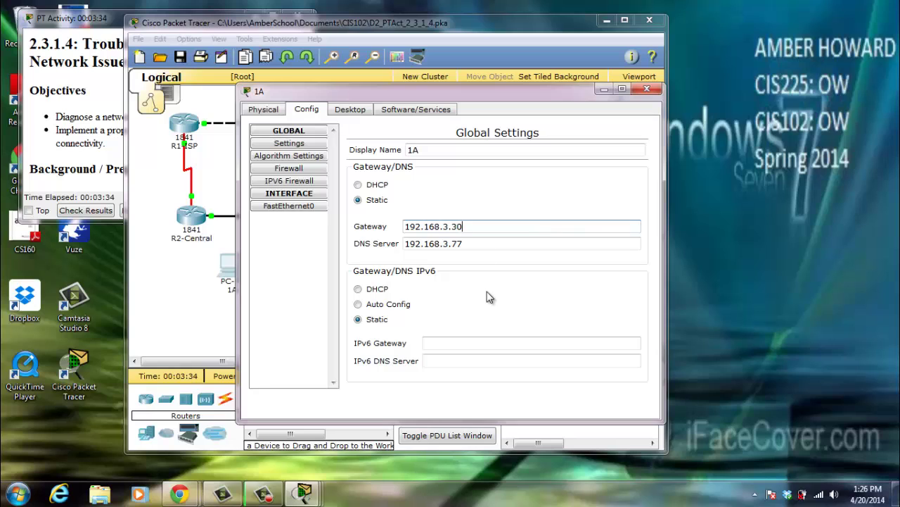
{"action": "left_click", "coordinate": [646, 89]}
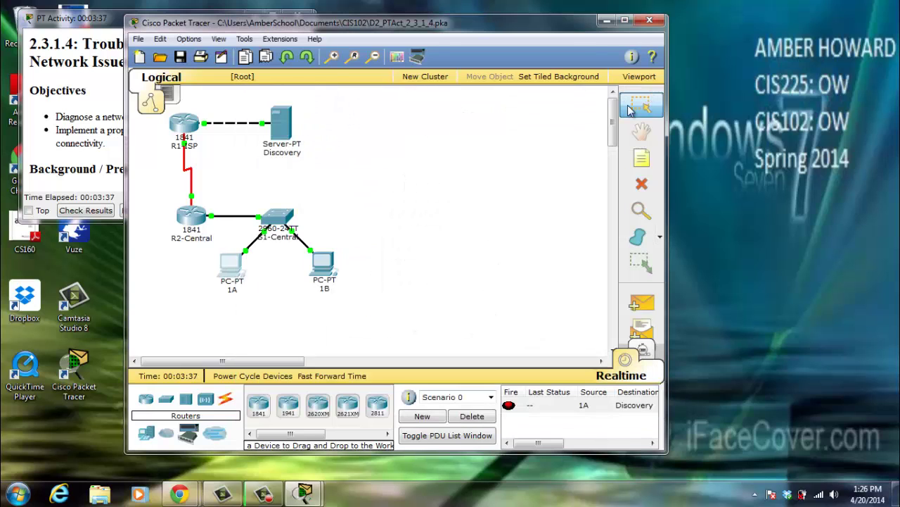
Re-run ping 192.168.3.77 from PC 1A, now getting 4 of 4 replies.
{"action": "left_click", "coordinate": [232, 271]}
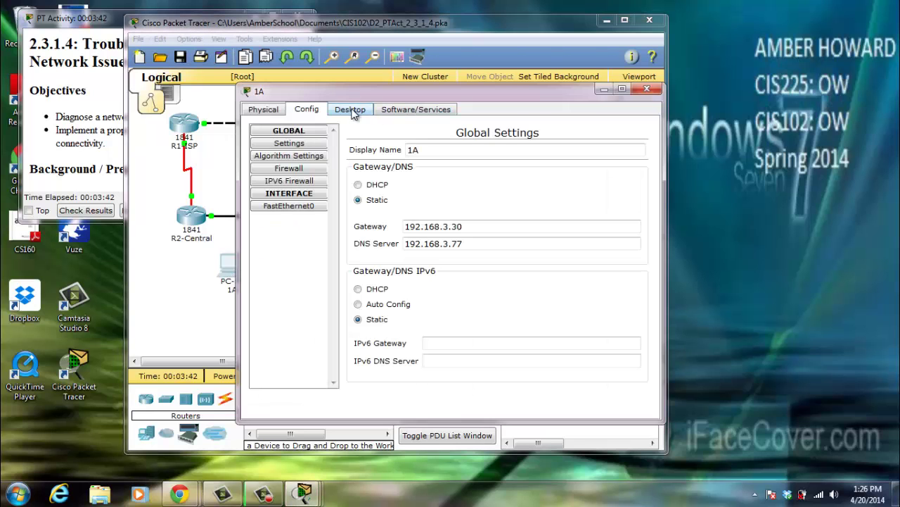
{"action": "left_click", "coordinate": [350, 110]}
{"action": "left_click", "coordinate": [531, 158]}
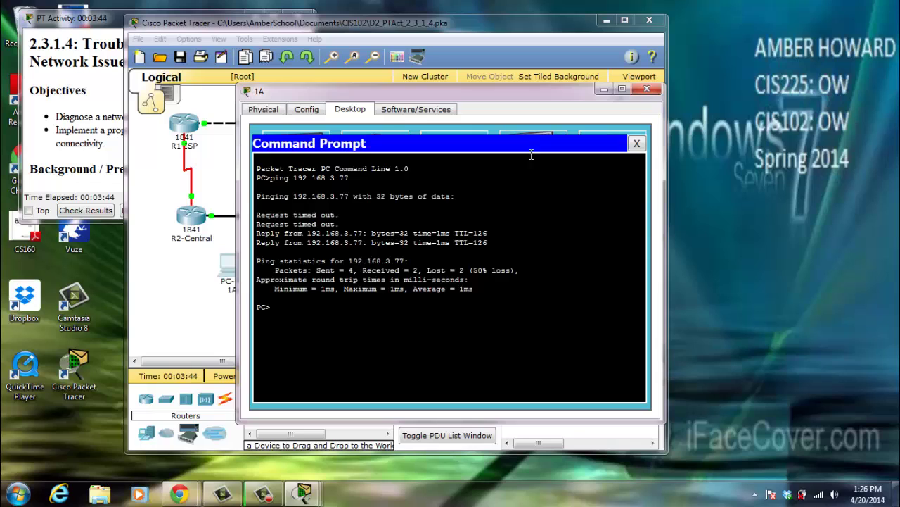
{"action": "type", "text": "ping"}
{"action": "type", "text": " 19"}
{"action": "type", "text": "2."}
{"action": "type", "text": "16"}
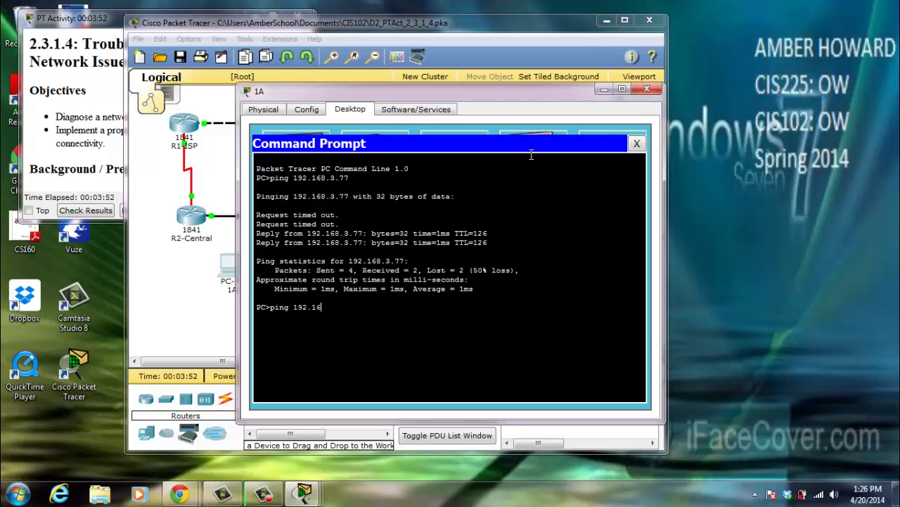
{"action": "type", "text": "8.3."}
{"action": "type", "text": "77"}
{"action": "key", "text": "Return"}
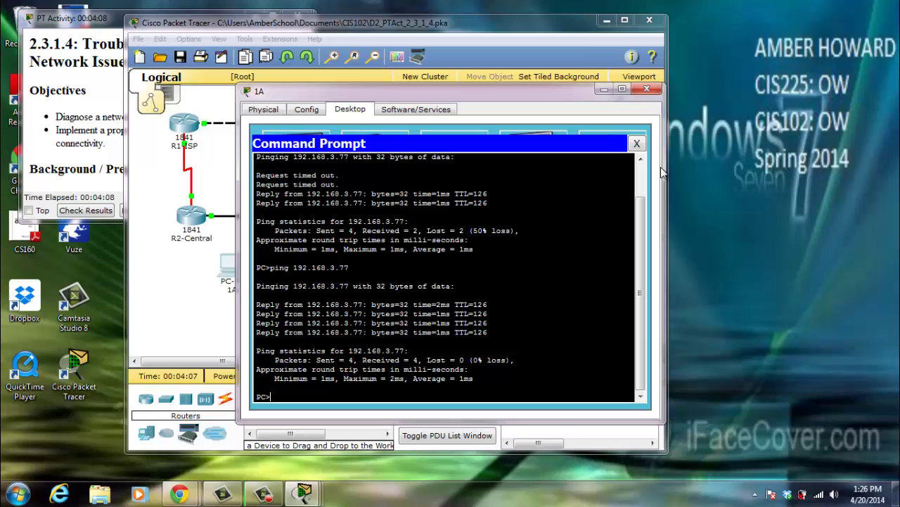
{"action": "left_click", "coordinate": [637, 144]}
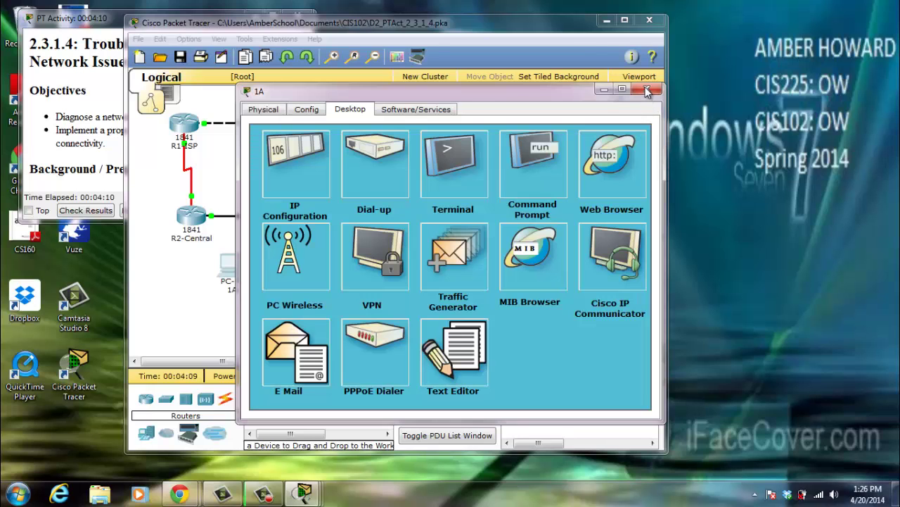
Close PC 1A's window and select the 1A-to-Discovery PDU entry.
{"action": "left_click", "coordinate": [647, 91]}
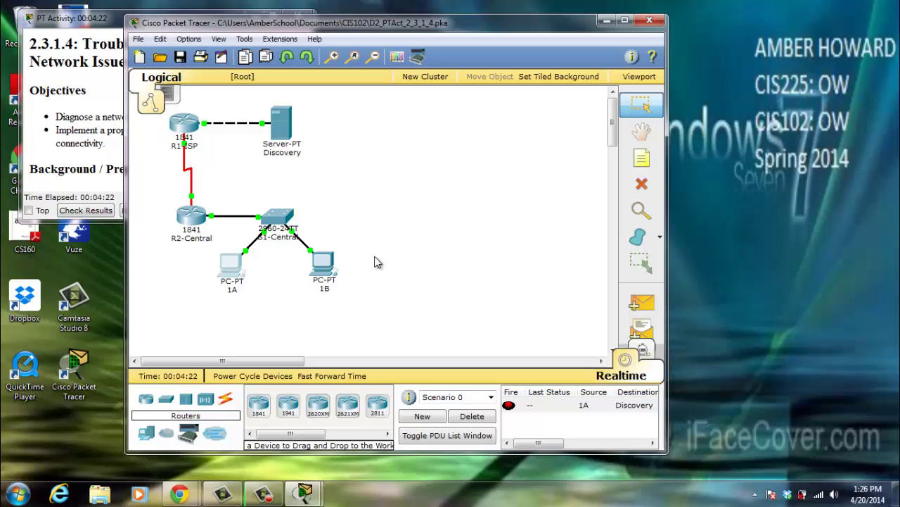
{"action": "left_click", "coordinate": [530, 408]}
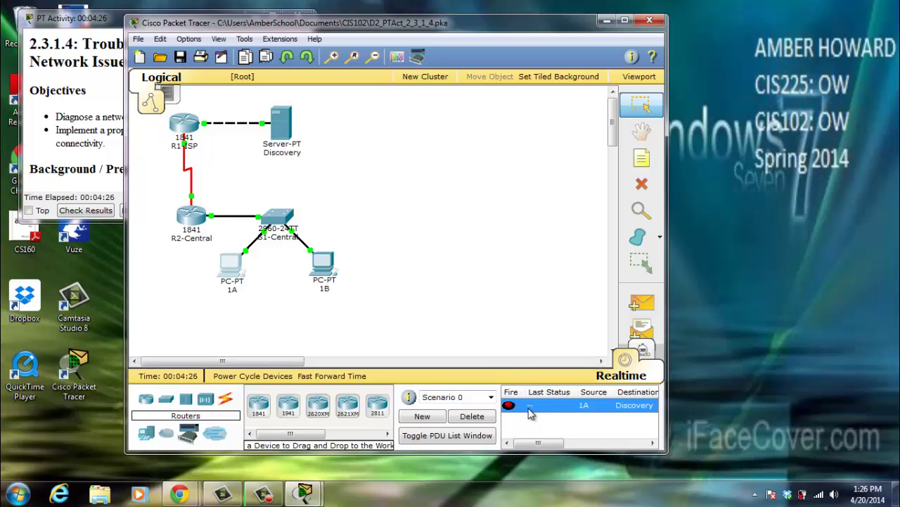